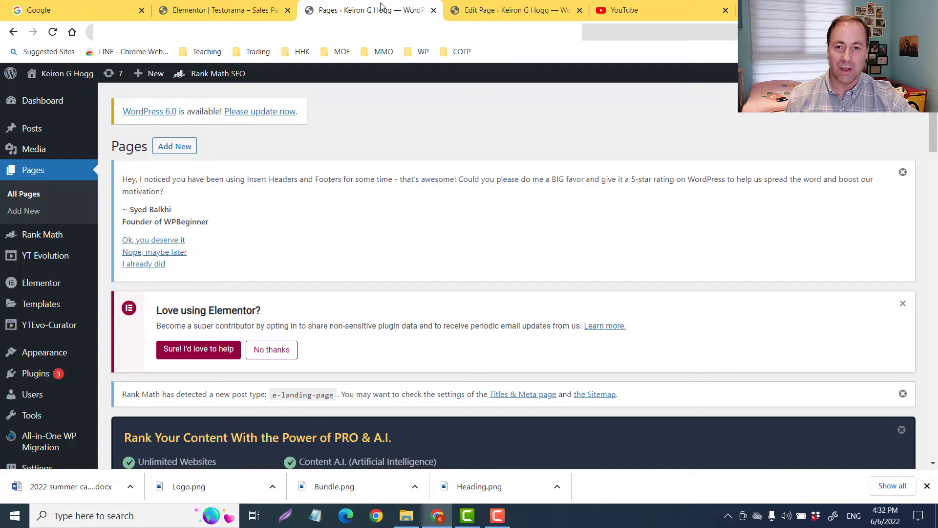
Scroll through the Testorama sales page in Elementor to review its sections.
left_click(244, 17)
scroll(493, 179, "up", 4)
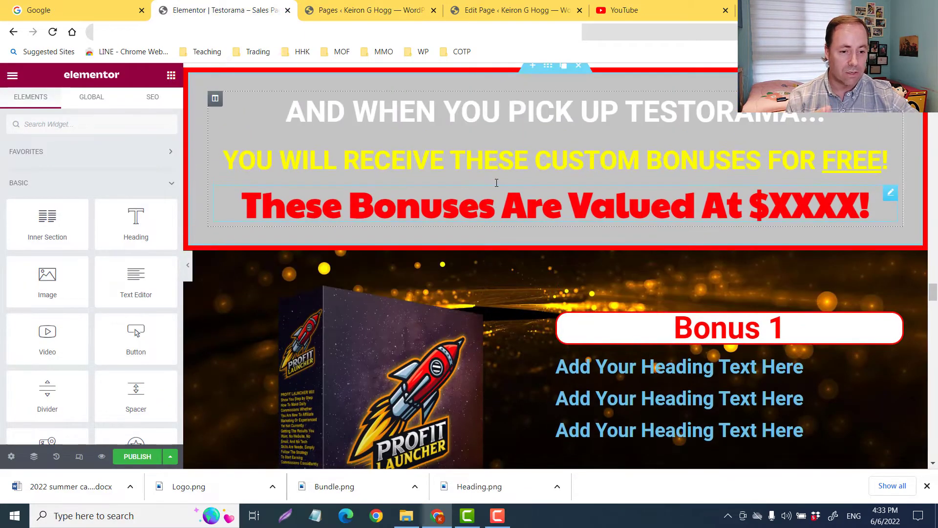
scroll(496, 183, "down", 6)
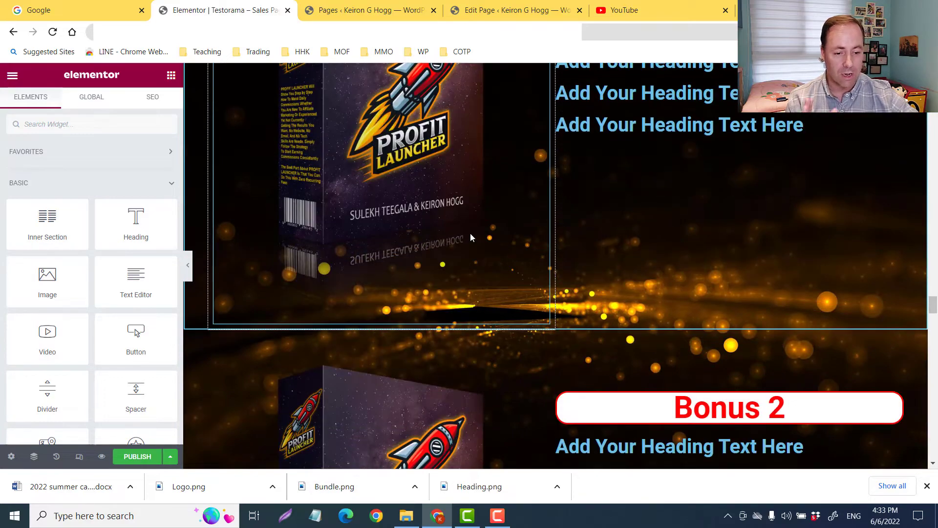
scroll(471, 237, "down", 15)
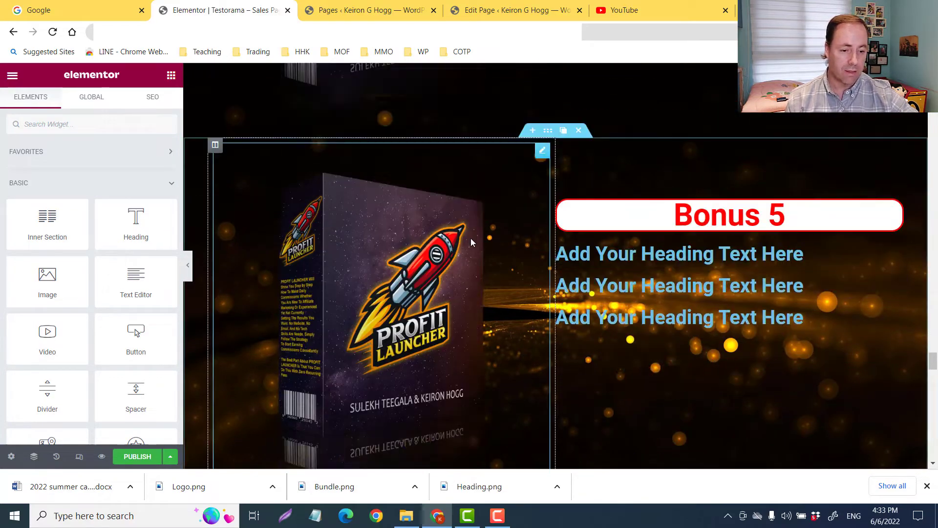
scroll(471, 238, "down", 10)
scroll(523, 207, "up", 15)
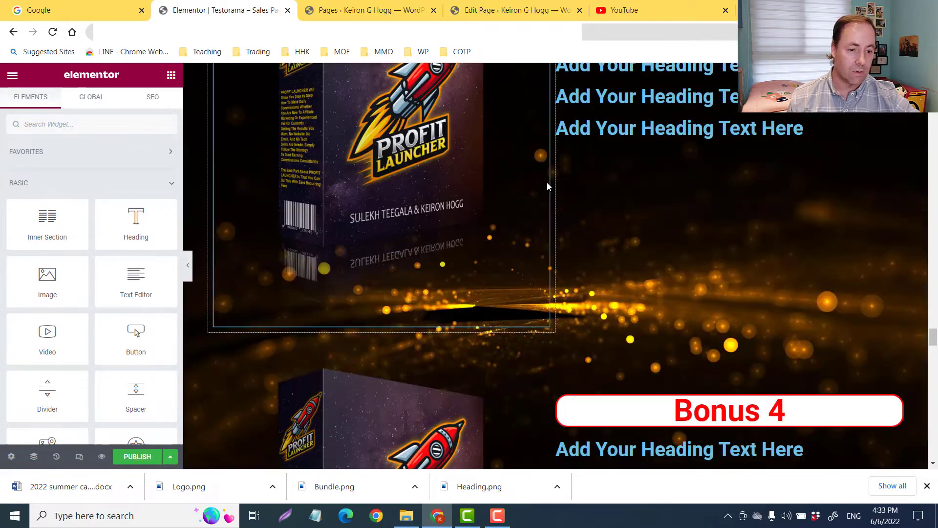
scroll(547, 185, "up", 20)
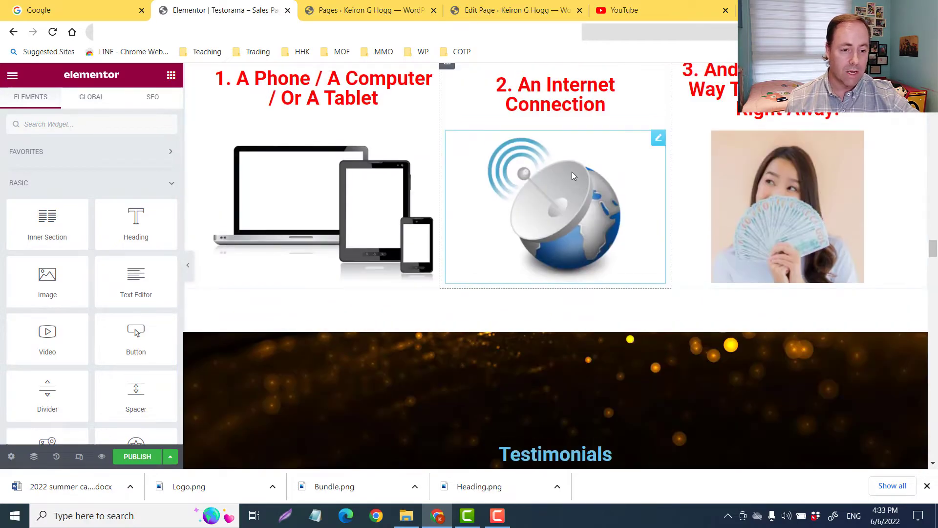
scroll(572, 172, "up", 6)
scroll(571, 172, "down", 15)
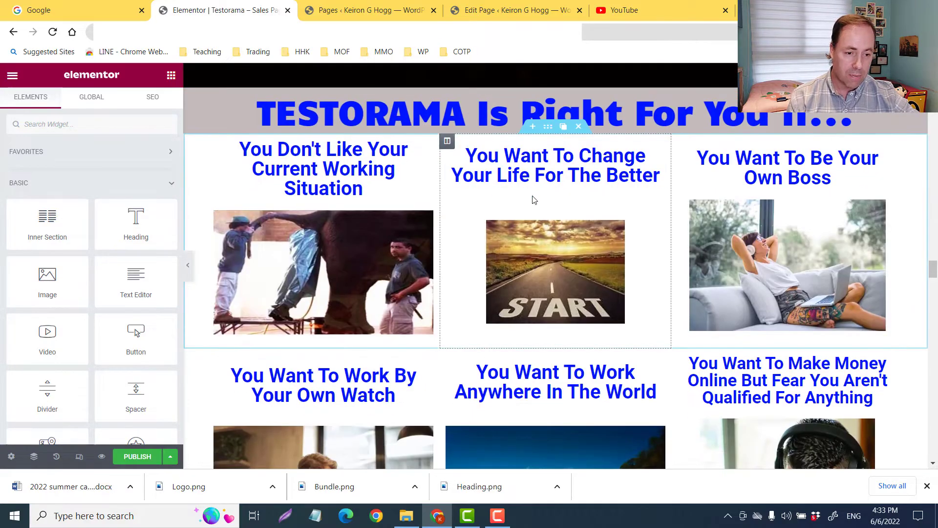
scroll(533, 199, "down", 10)
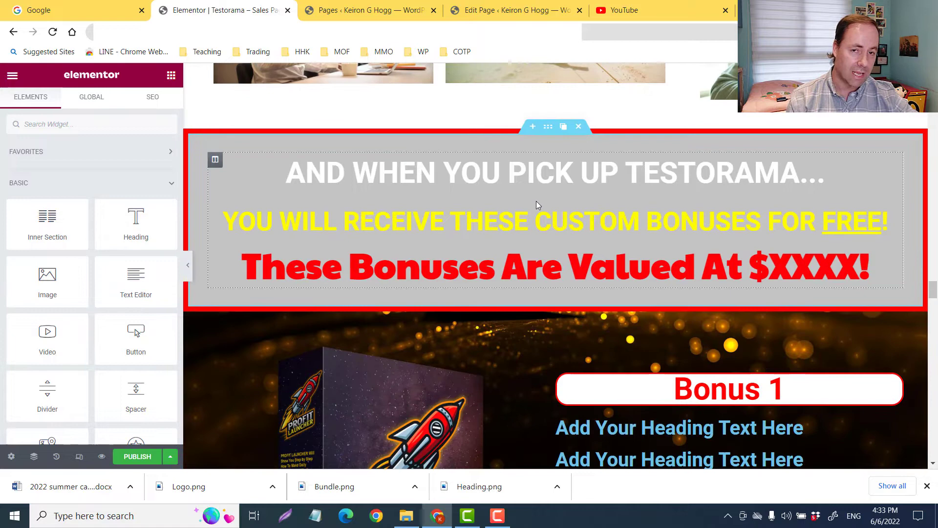
Add a new WordPress page titled 'Example' and save it as a draft.
left_click(367, 10)
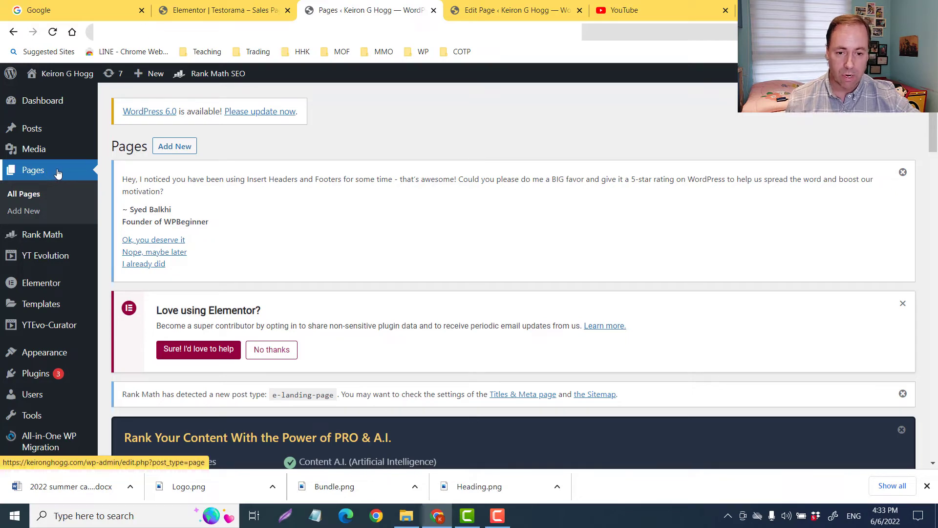
left_click(176, 148)
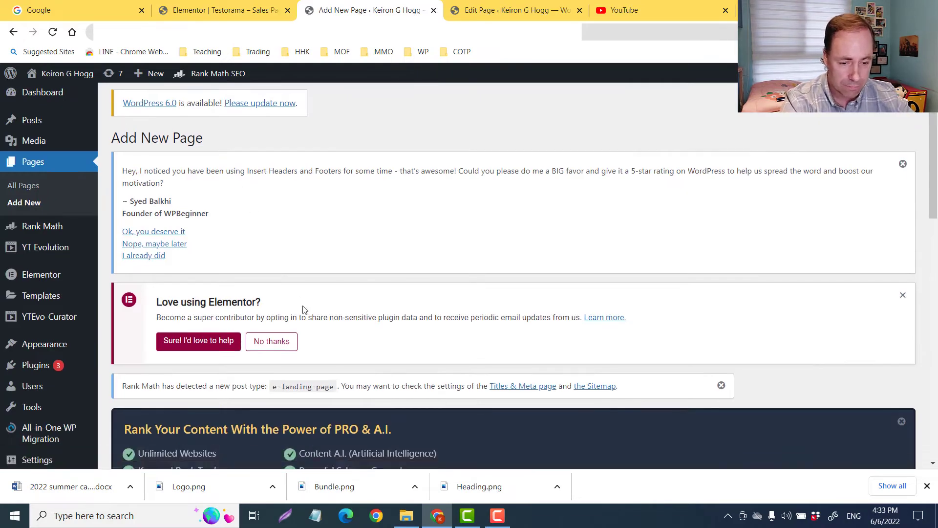
scroll(348, 336, "down", 5)
scroll(348, 336, "down", 2)
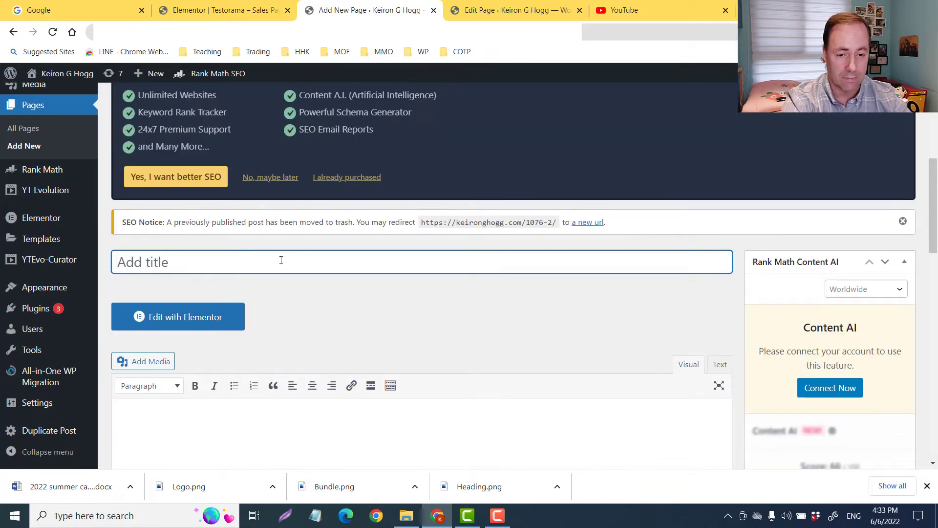
type("Example")
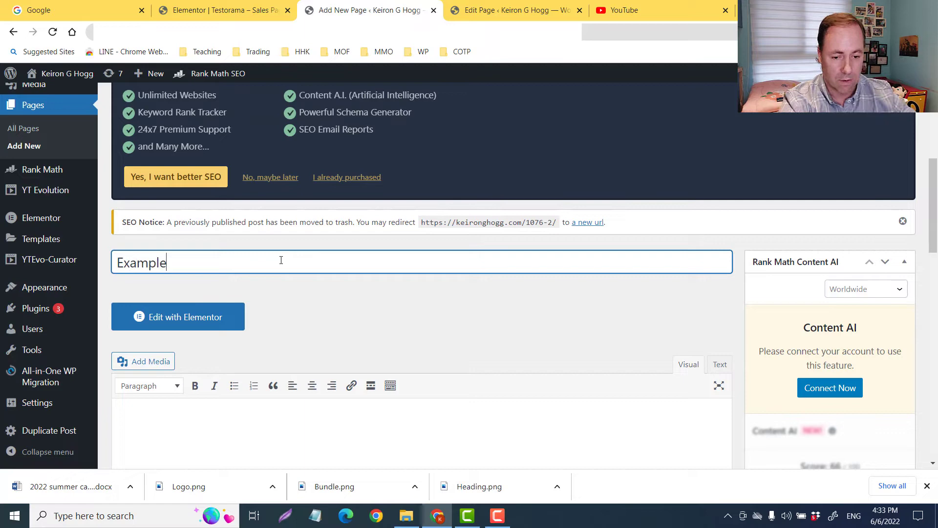
scroll(850, 313, "down", 12)
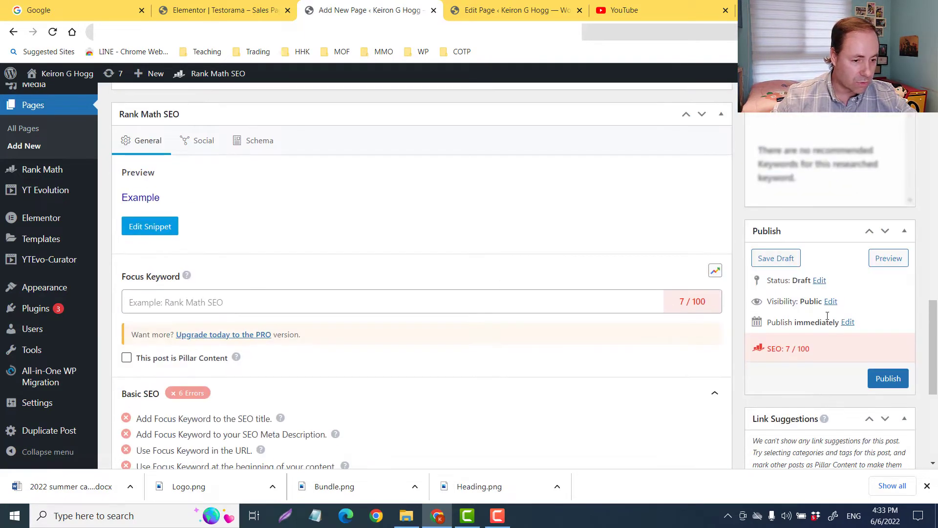
left_click(771, 260)
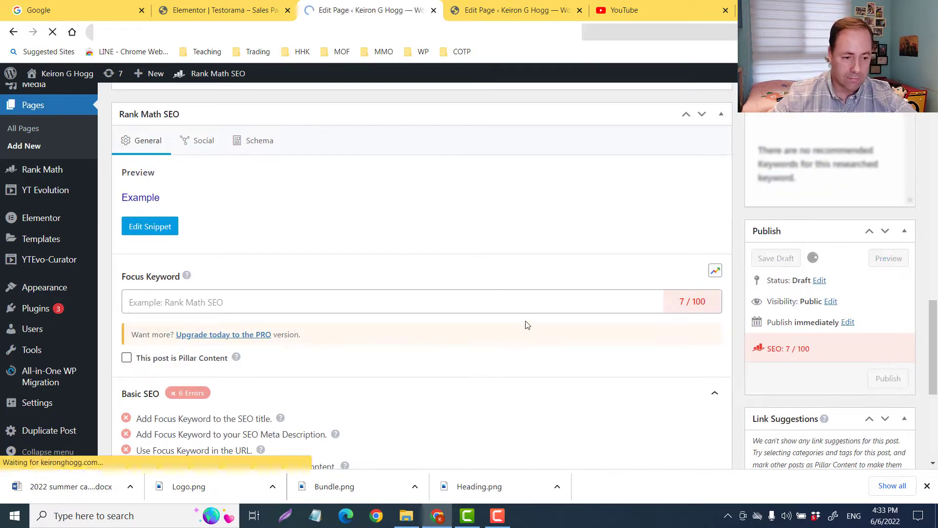
scroll(332, 270, "down", 10)
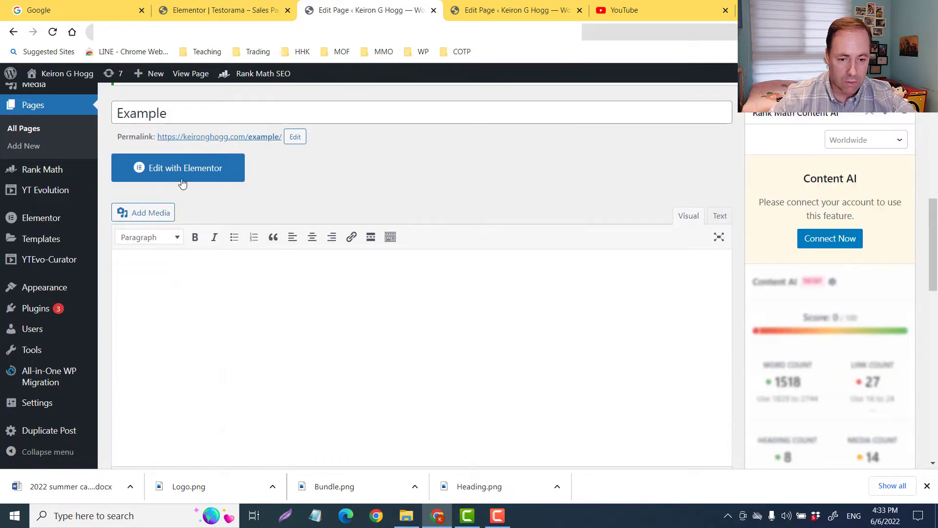
Edit Example in Elementor with Hide Title on and the Elementor Canvas page layout.
left_click(182, 183)
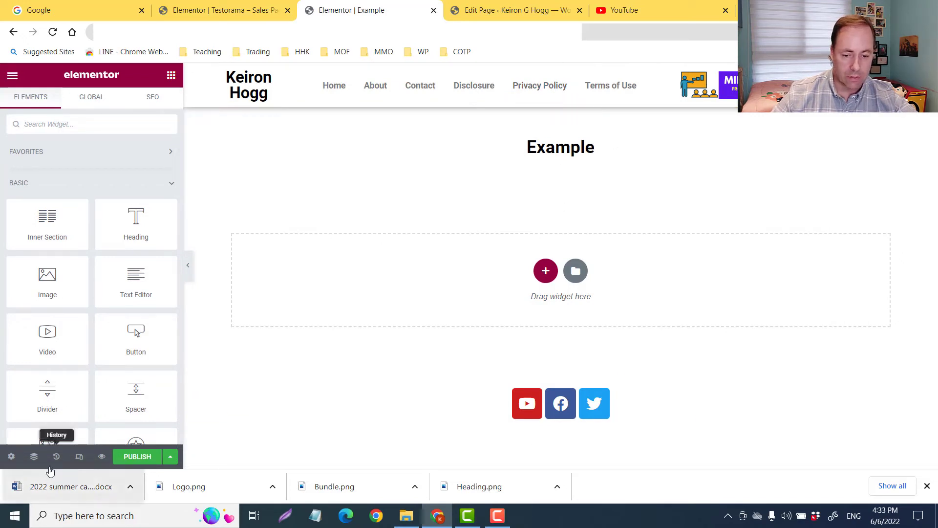
left_click(11, 457)
left_click(164, 323)
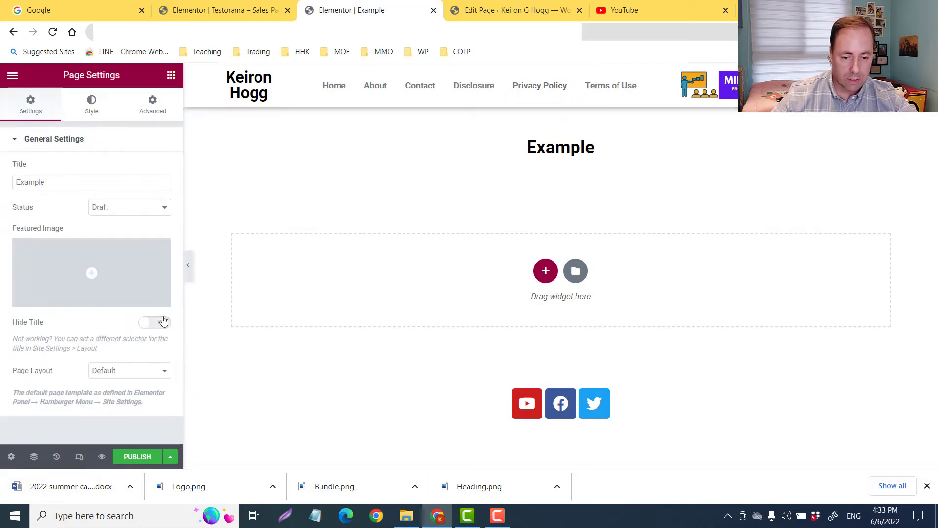
left_click(163, 370)
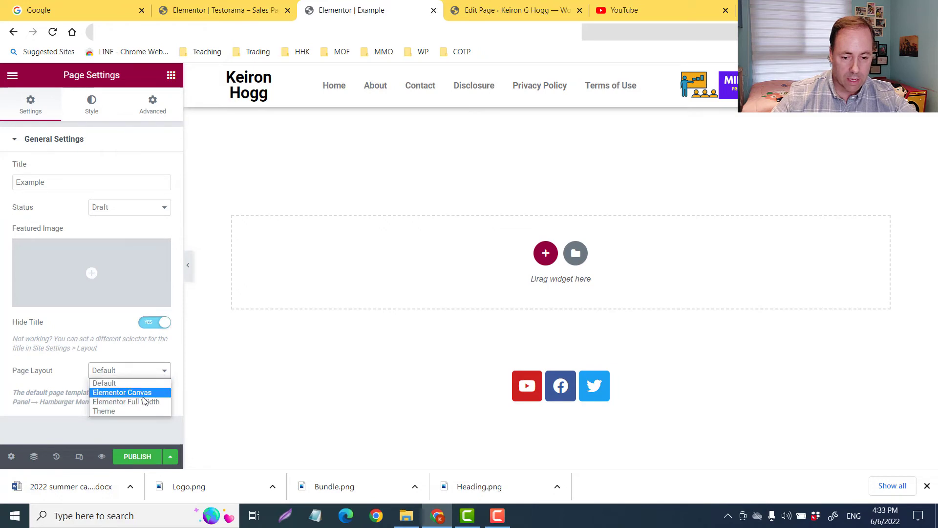
left_click(143, 393)
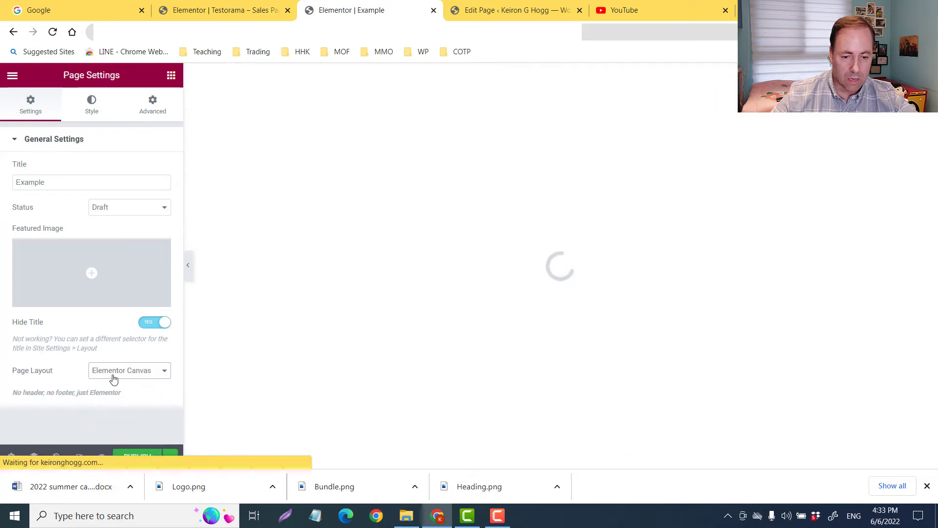
left_click(224, 16)
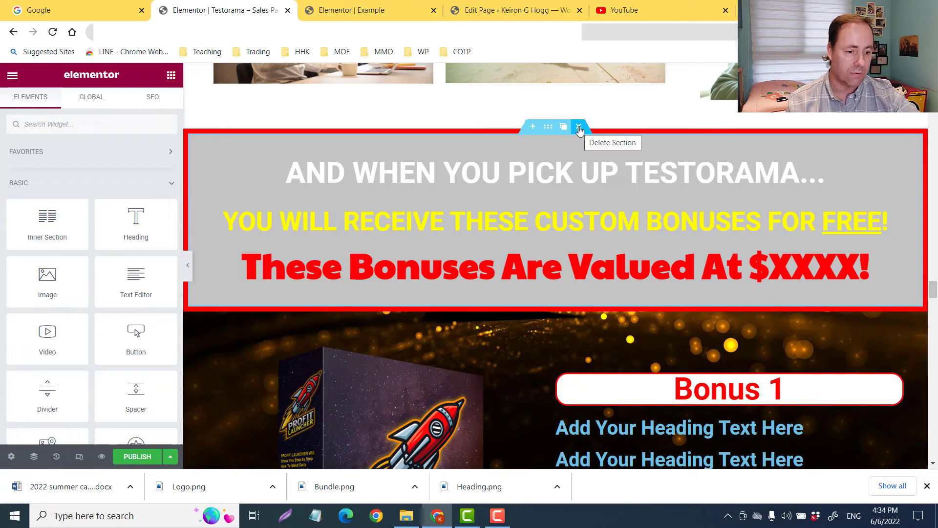
Copy the 'And When You Pick Up Testorama' headings section into the empty Example page.
right_click(548, 128)
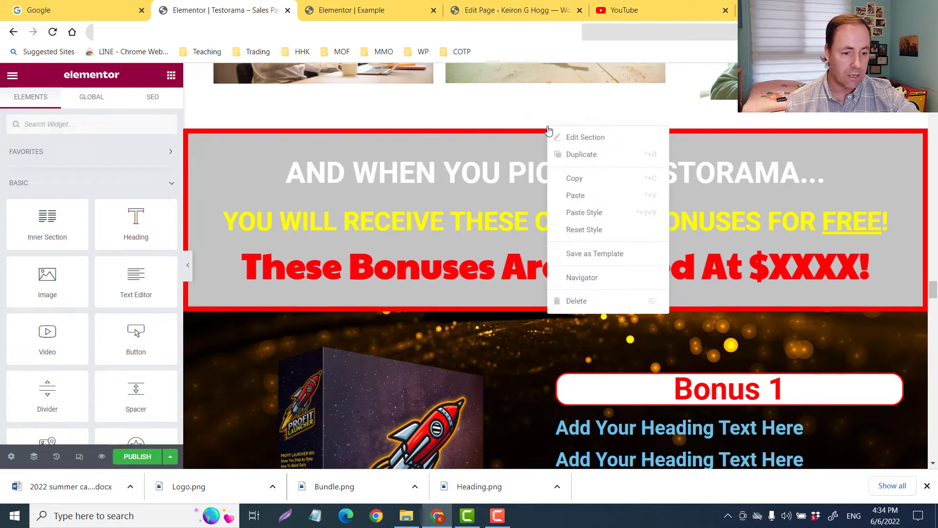
left_click(576, 177)
left_click(374, 19)
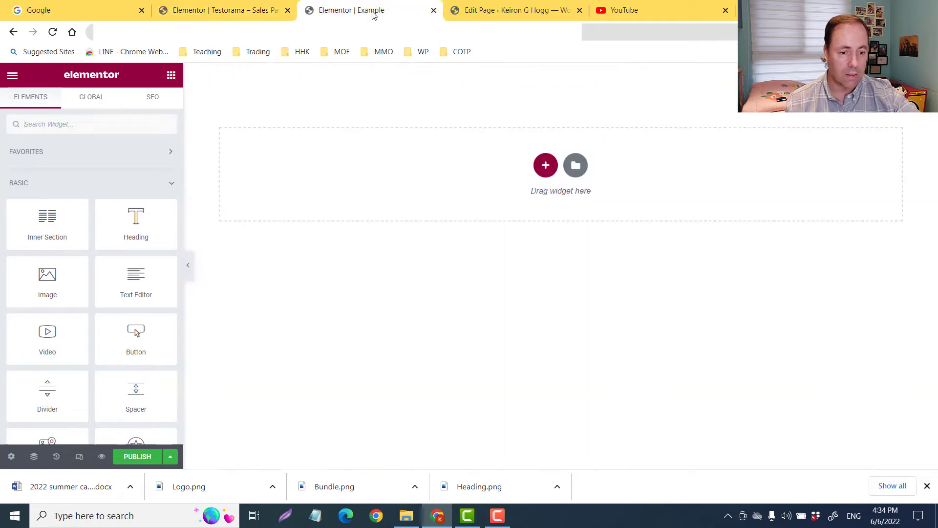
right_click(352, 155)
left_click(374, 161)
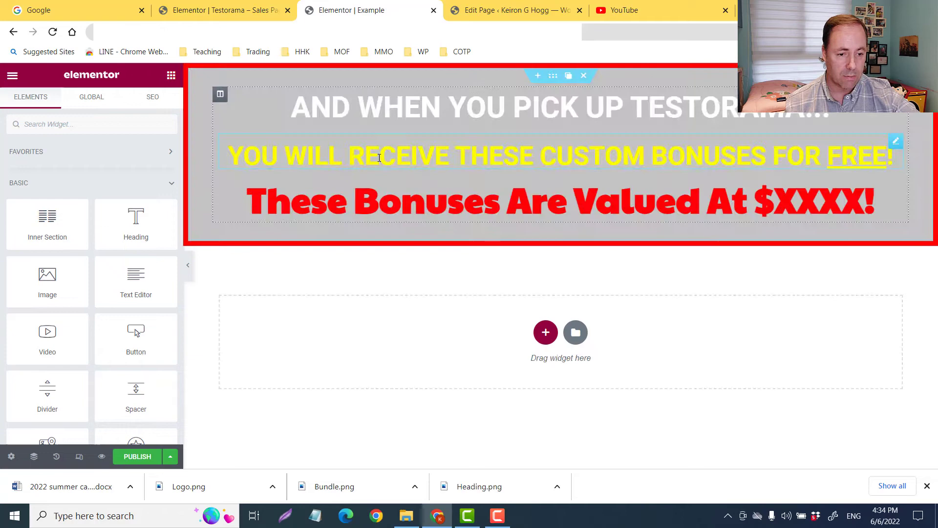
Copy the Bonus 1 Profit Launcher section from the sales page into Example.
left_click(227, 6)
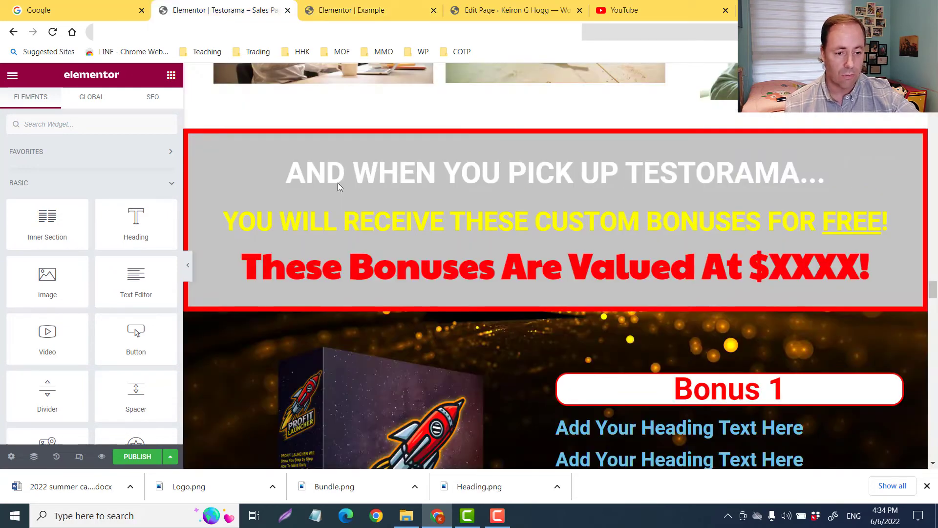
right_click(547, 309)
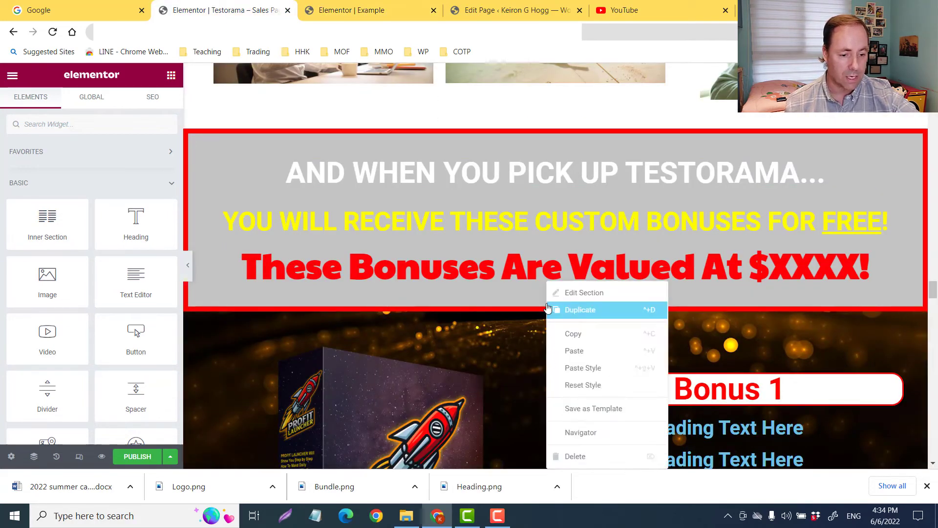
left_click(583, 334)
left_click(350, 9)
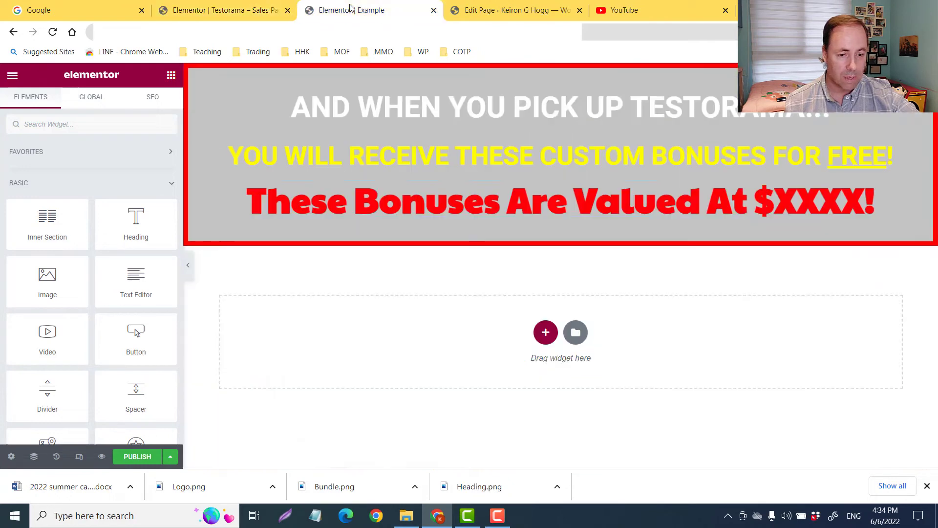
right_click(409, 342)
left_click(437, 341)
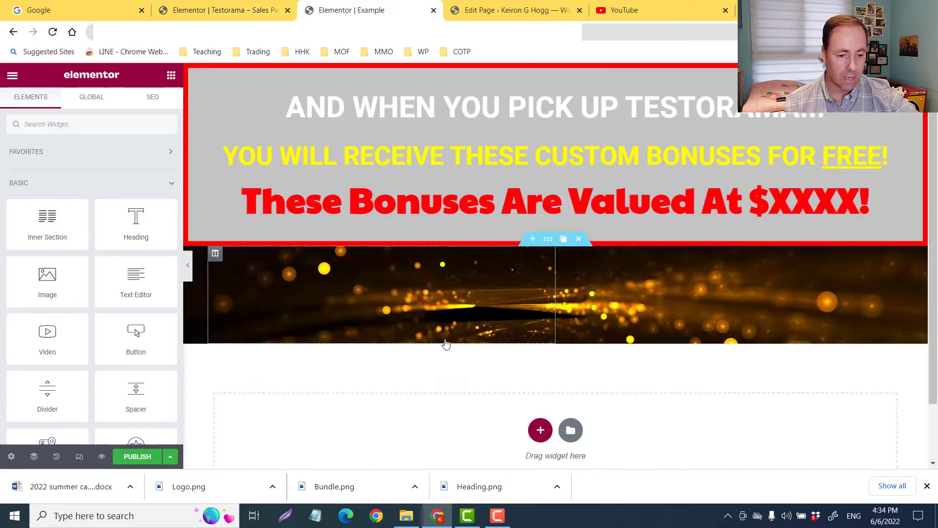
scroll(430, 274, "down", 6)
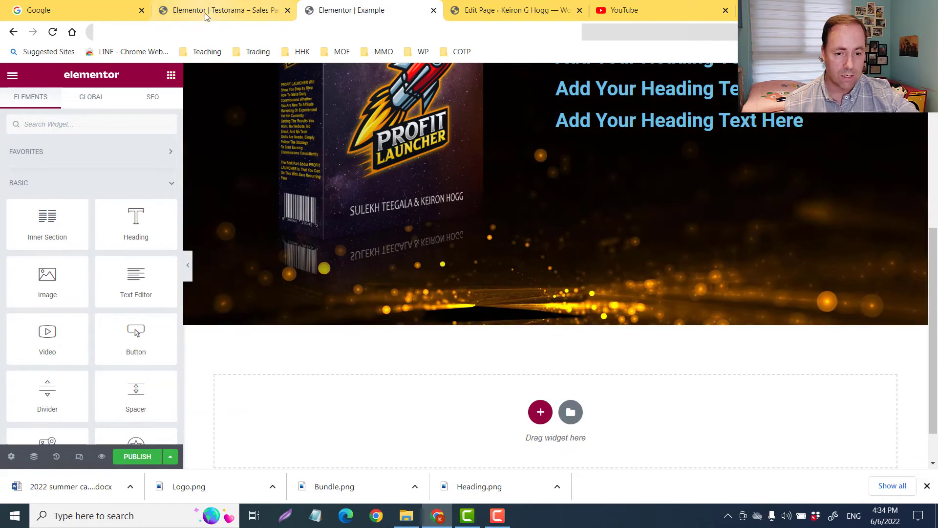
left_click(210, 11)
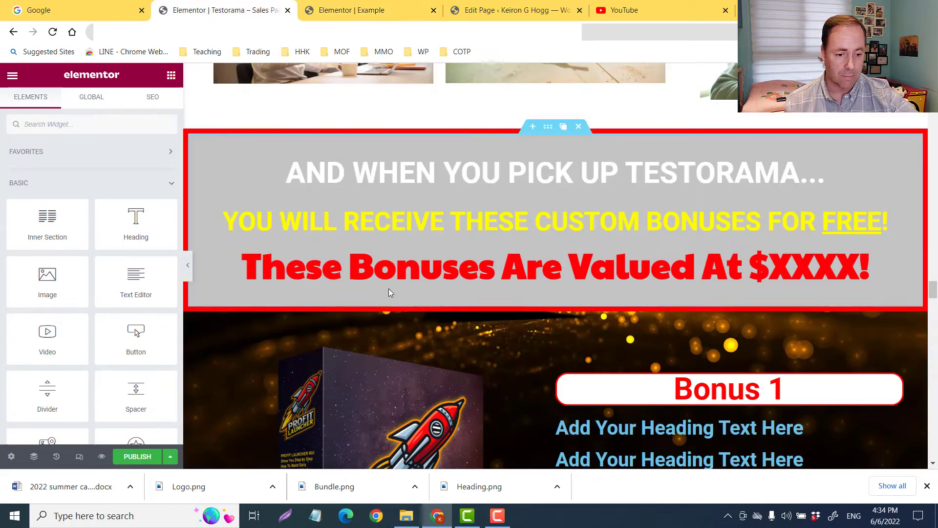
Paste the sales page's '1. A Phone / A Computer / Or A Tablet' column into Example's empty section.
scroll(390, 286, "up", 4)
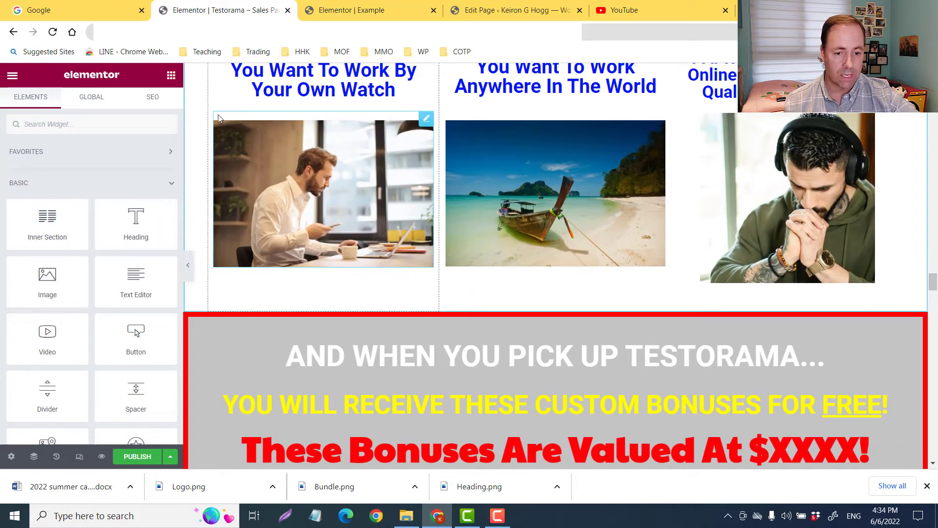
scroll(233, 188, "up", 4)
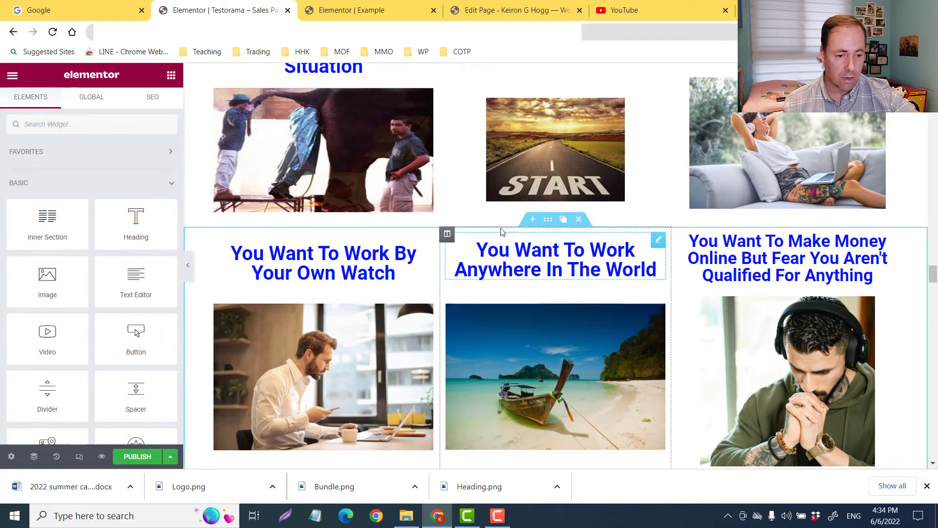
scroll(413, 270, "down", 12)
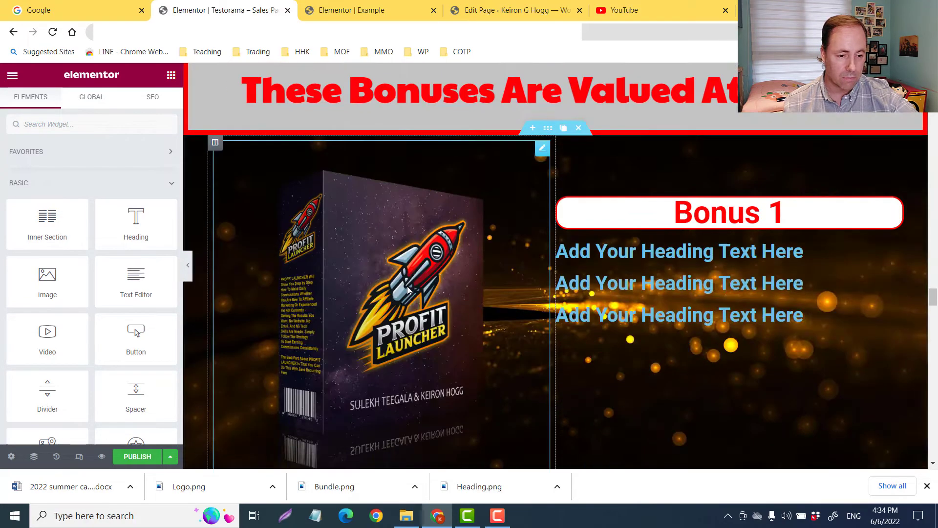
scroll(410, 281, "down", 13)
scroll(412, 275, "up", 20)
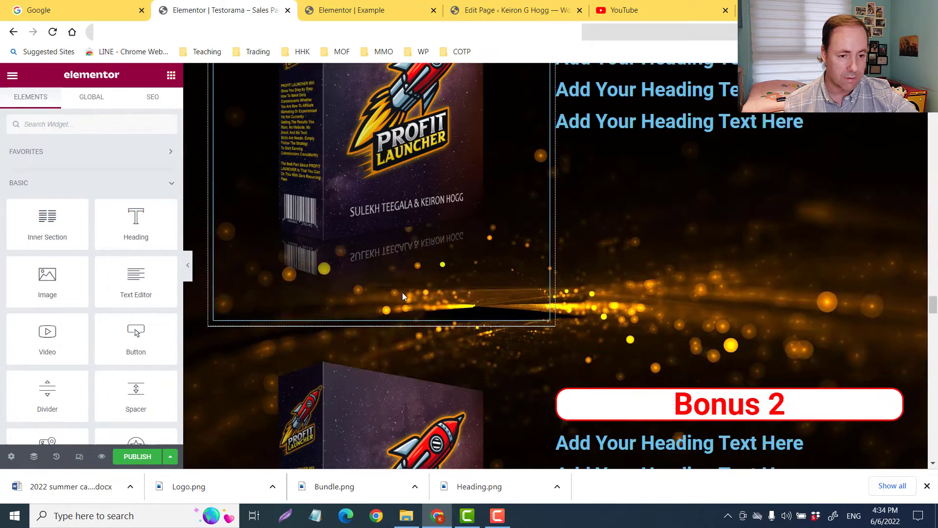
scroll(402, 274, "up", 15)
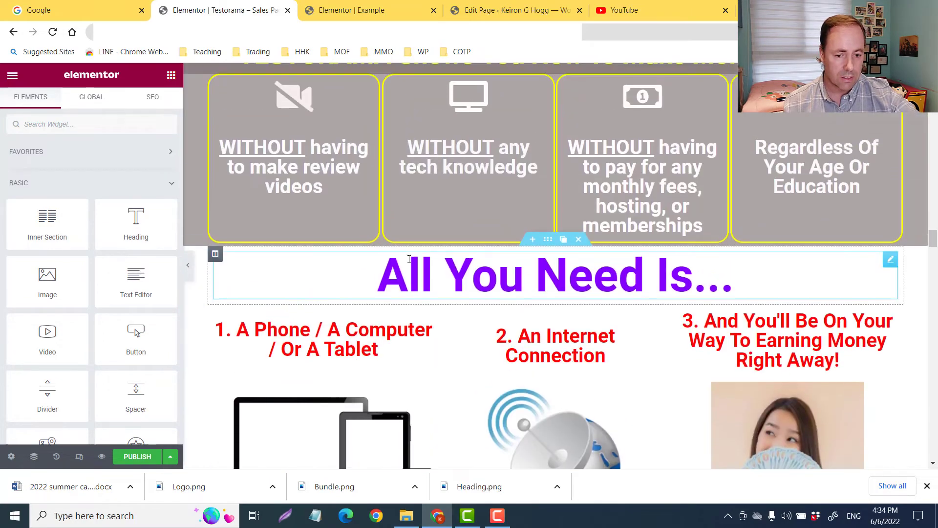
scroll(409, 259, "down", 2)
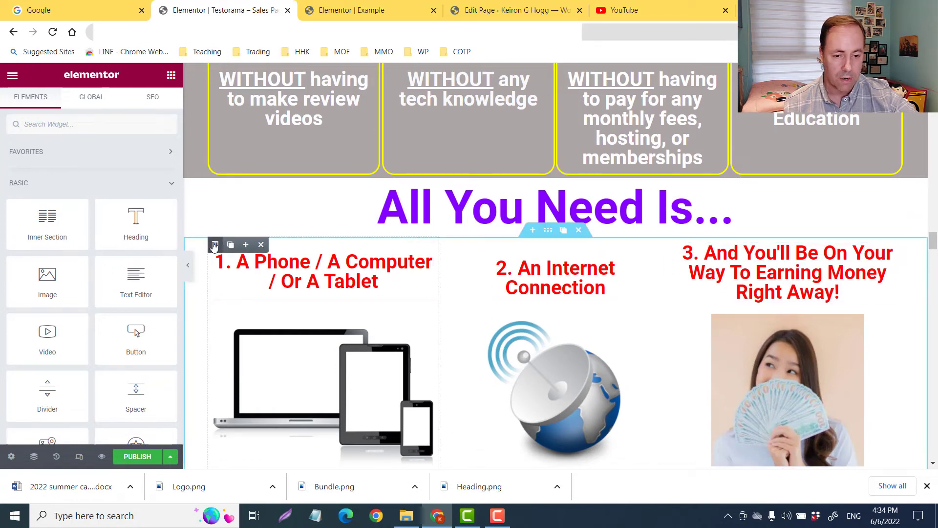
right_click(214, 245)
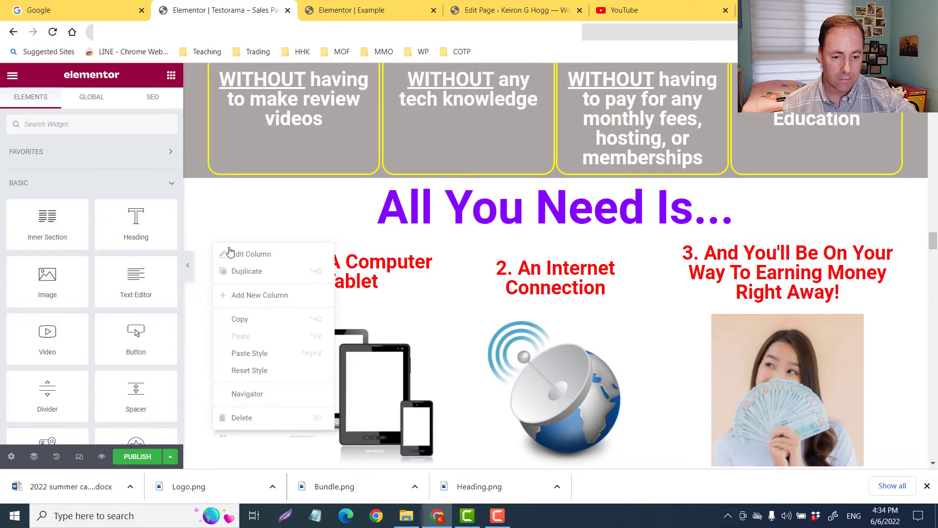
left_click(247, 318)
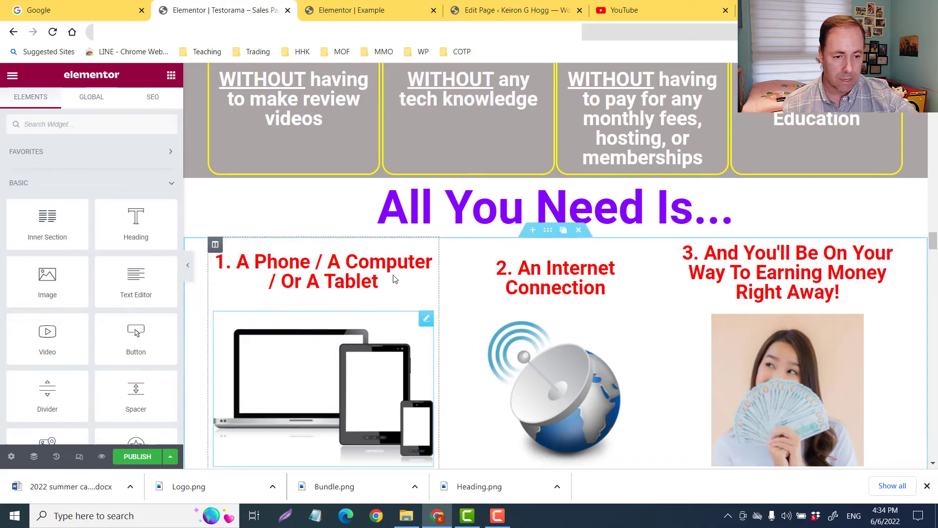
left_click(351, 14)
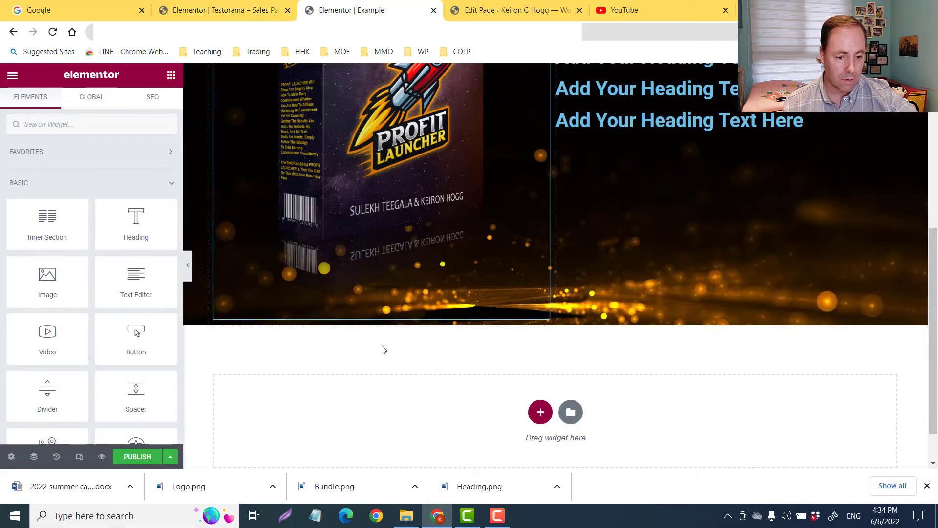
right_click(415, 411)
left_click(446, 391)
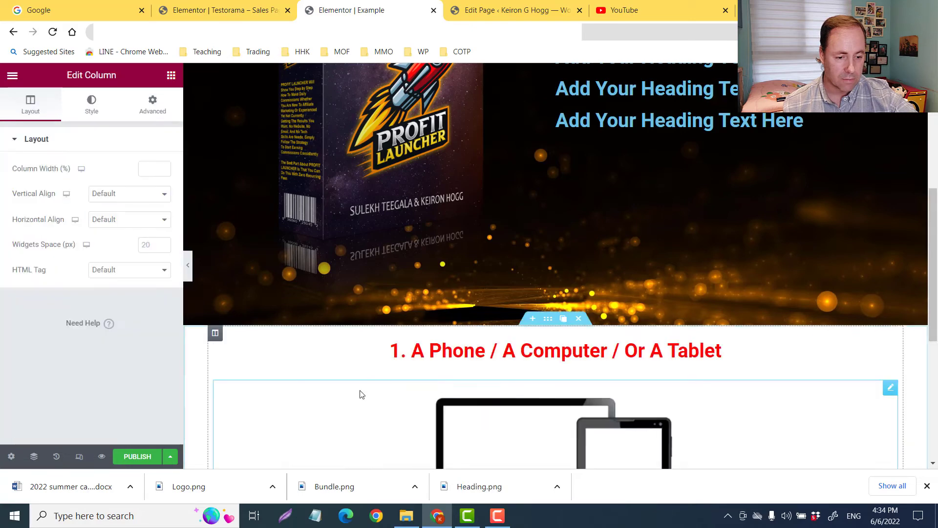
scroll(306, 375, "up", 5)
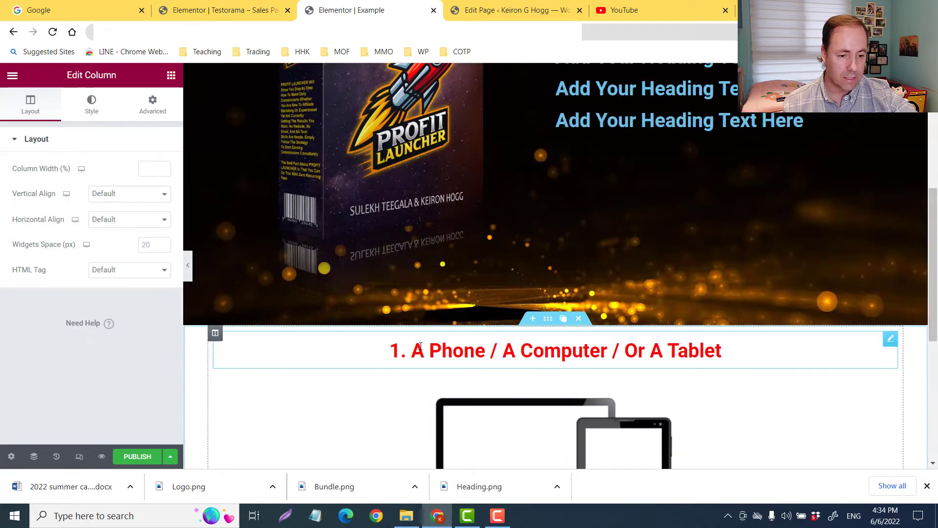
scroll(303, 366, "down", 5)
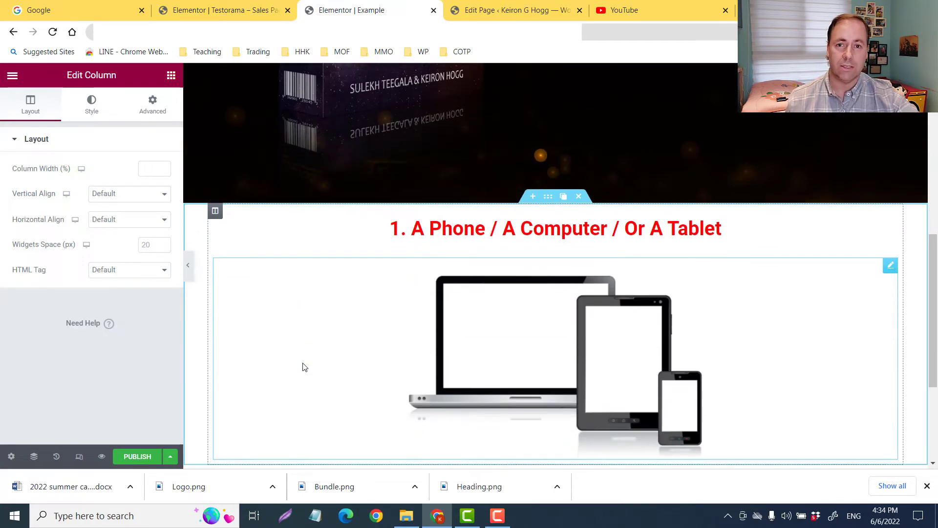